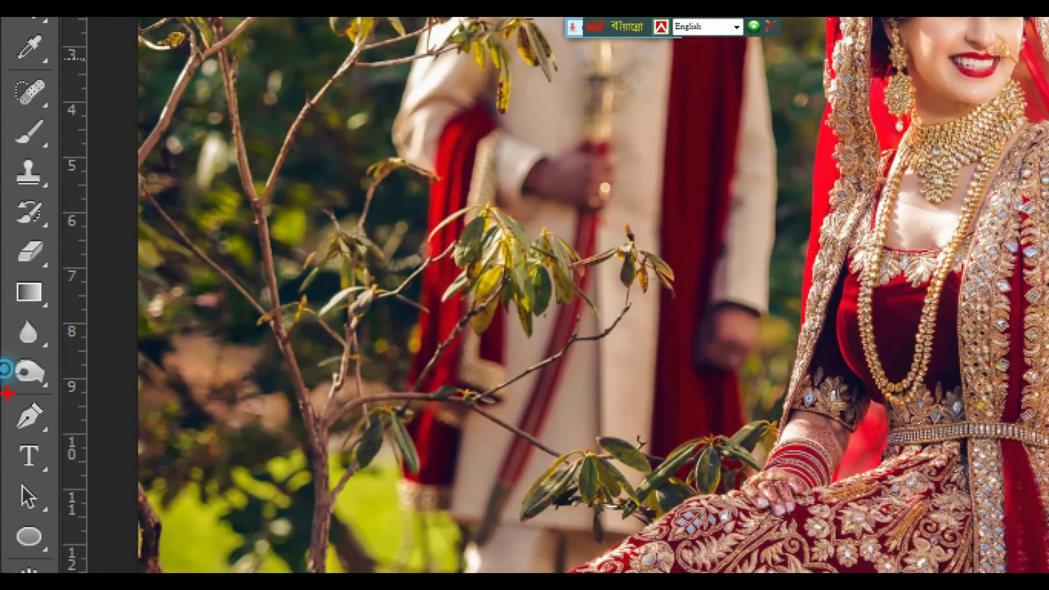
Step: With the Pen tool, outline the bride from the dress hem up to the veil's left edge
drag(6, 394, 59, 446)
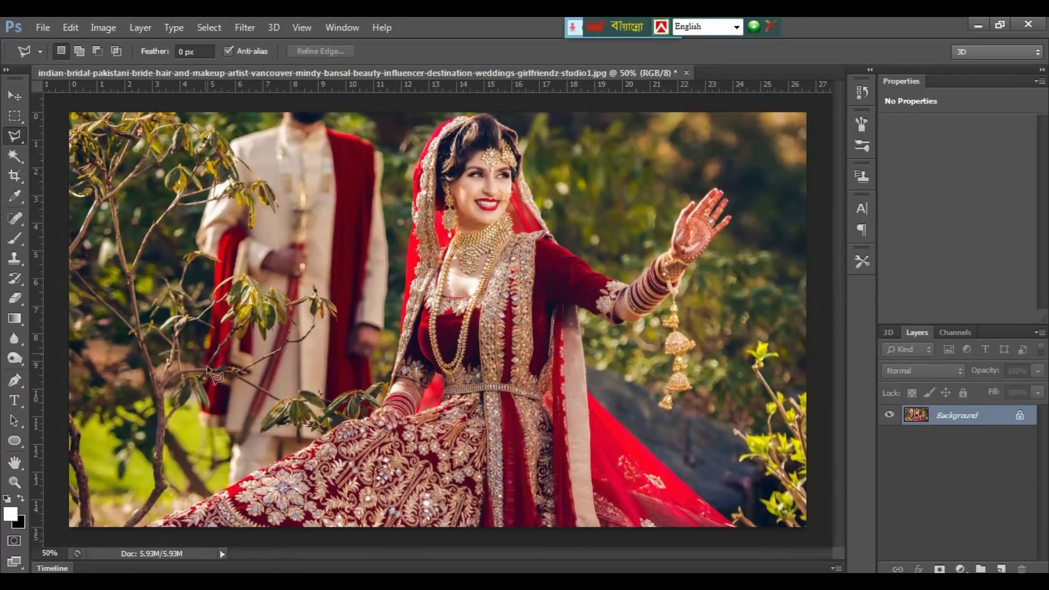
key(p)
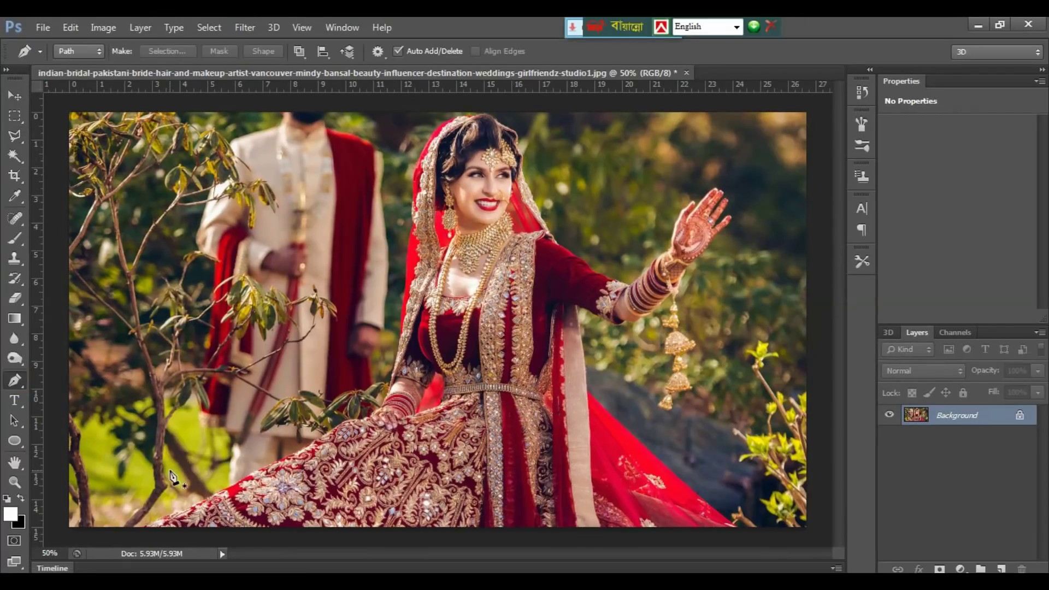
click(144, 530)
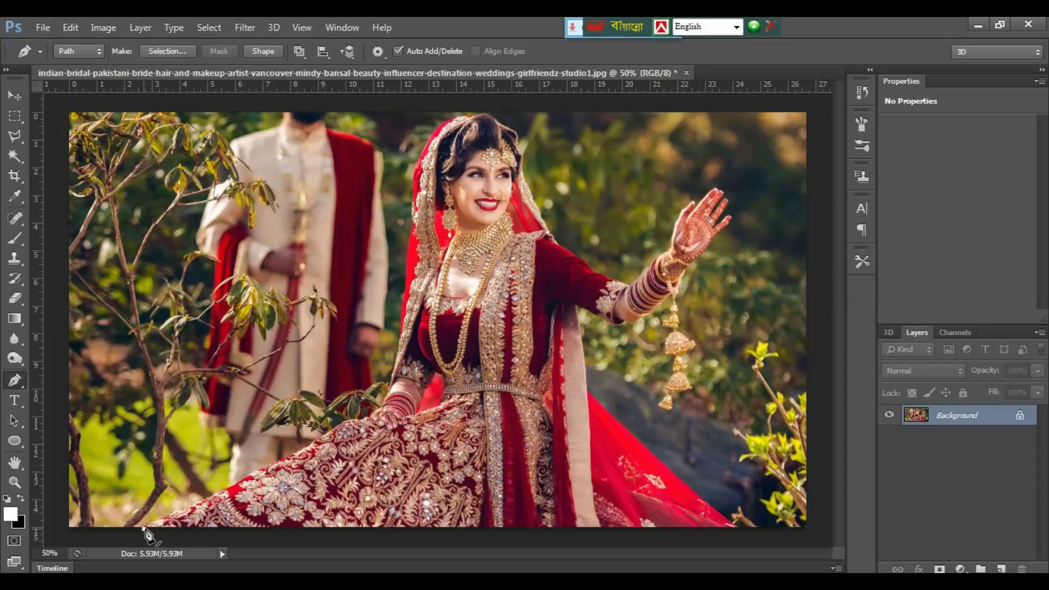
click(199, 507)
click(249, 477)
click(296, 453)
click(327, 434)
click(348, 423)
click(378, 408)
click(394, 372)
click(404, 300)
click(411, 228)
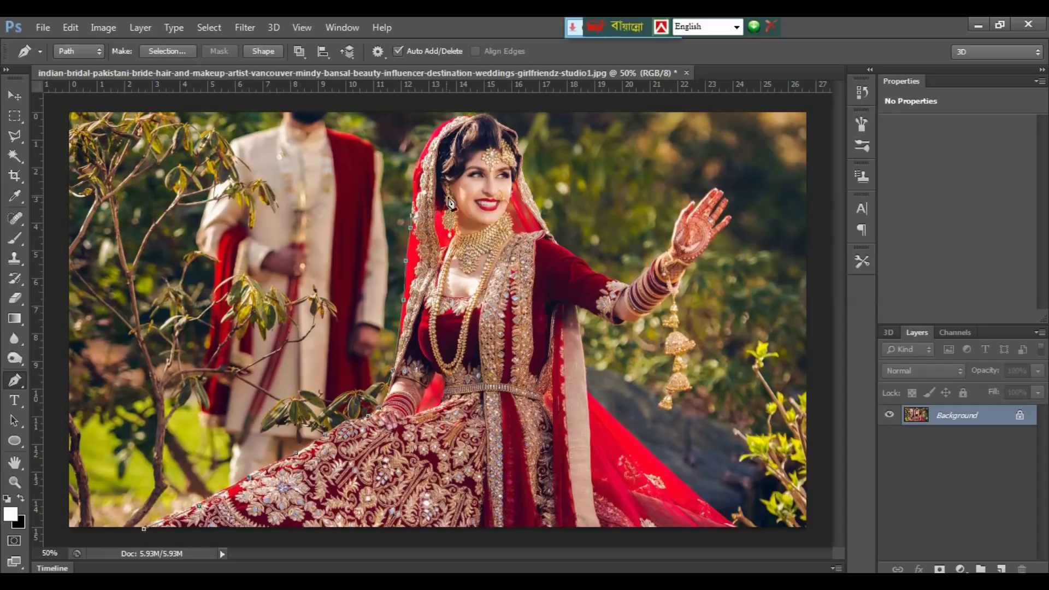
Step: Continue the path over the head and shoulder, then up the forearm to the index fingertip
drag(449, 120, 486, 108)
click(520, 152)
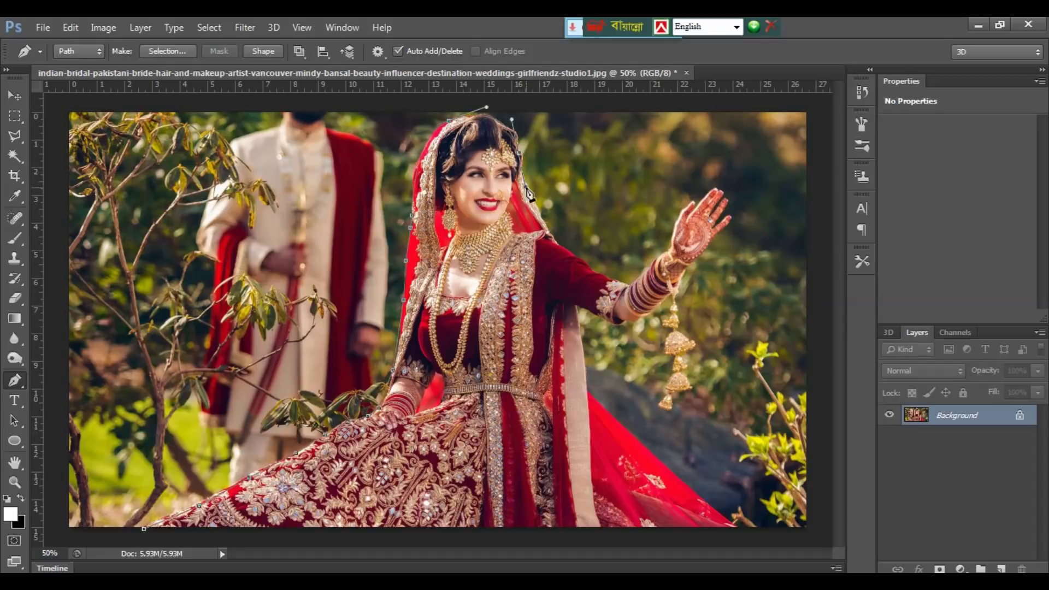
click(551, 235)
click(596, 276)
key(ctrl+plus)
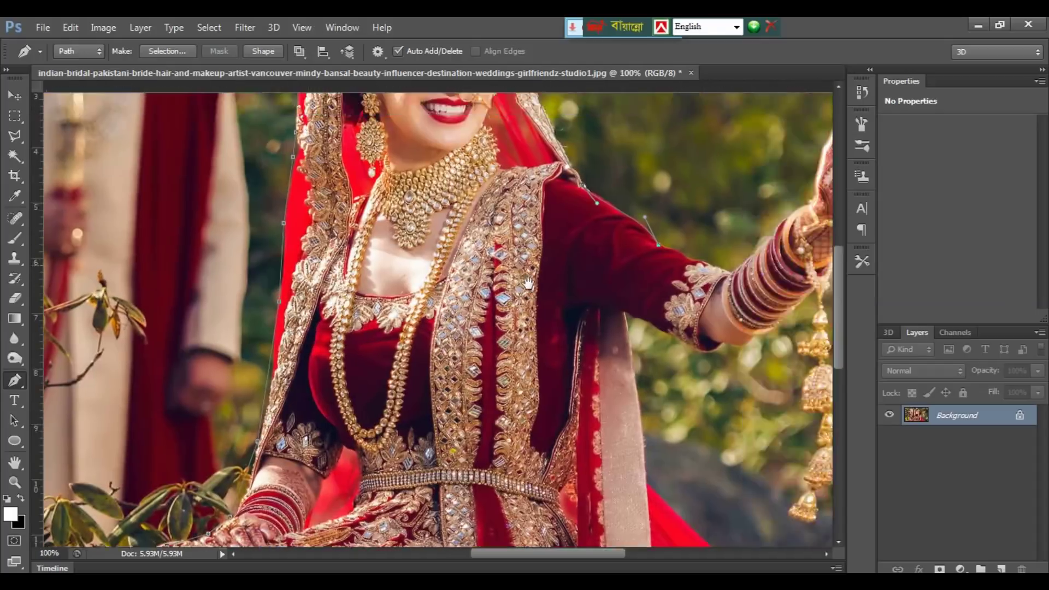
click(486, 347)
click(532, 305)
click(551, 284)
click(569, 265)
click(597, 192)
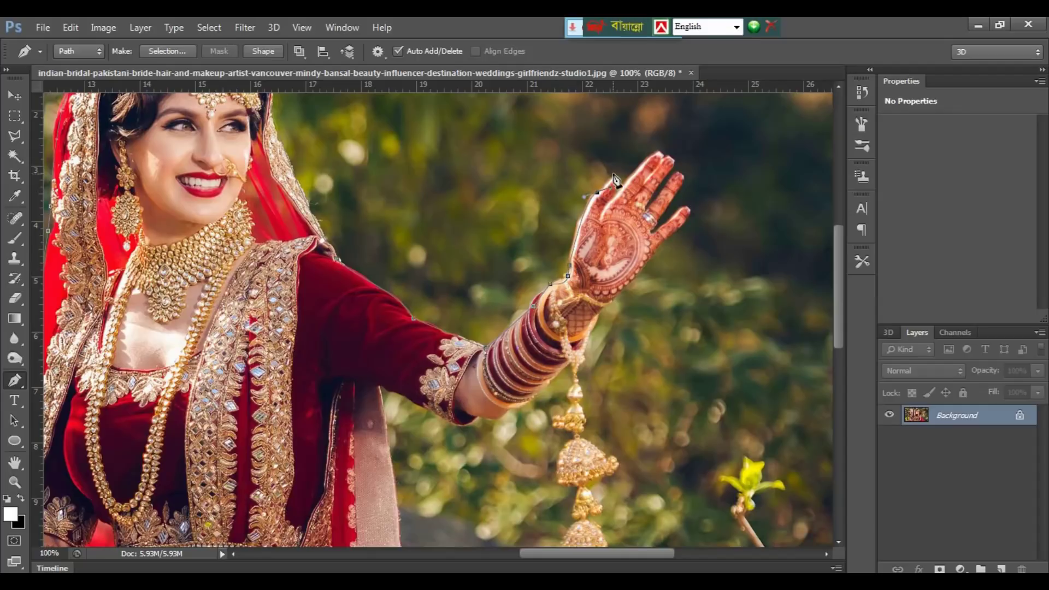
click(639, 166)
Step: Trace the fingertips, the gaps between them, and the hand's right edge down below the wrist
click(673, 159)
click(674, 166)
click(647, 209)
click(677, 174)
click(686, 177)
click(656, 224)
click(679, 211)
click(676, 231)
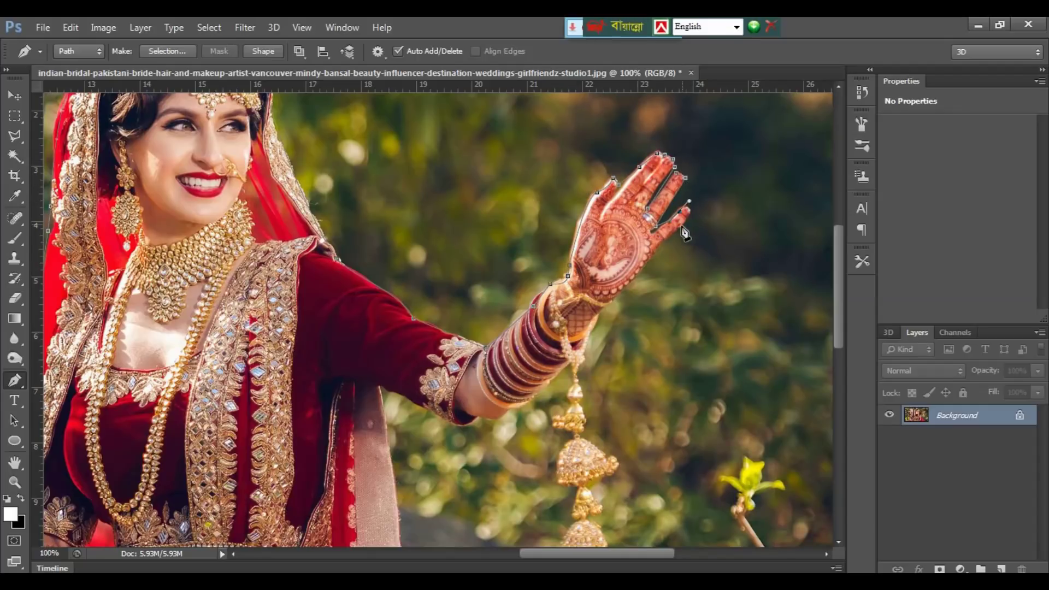
click(644, 263)
click(628, 283)
click(597, 322)
click(586, 350)
Step: Outline the hanging kalire down around its lower bells and back up to the wrist
click(587, 427)
scroll(617, 464, down, 3)
click(616, 344)
click(602, 393)
click(611, 438)
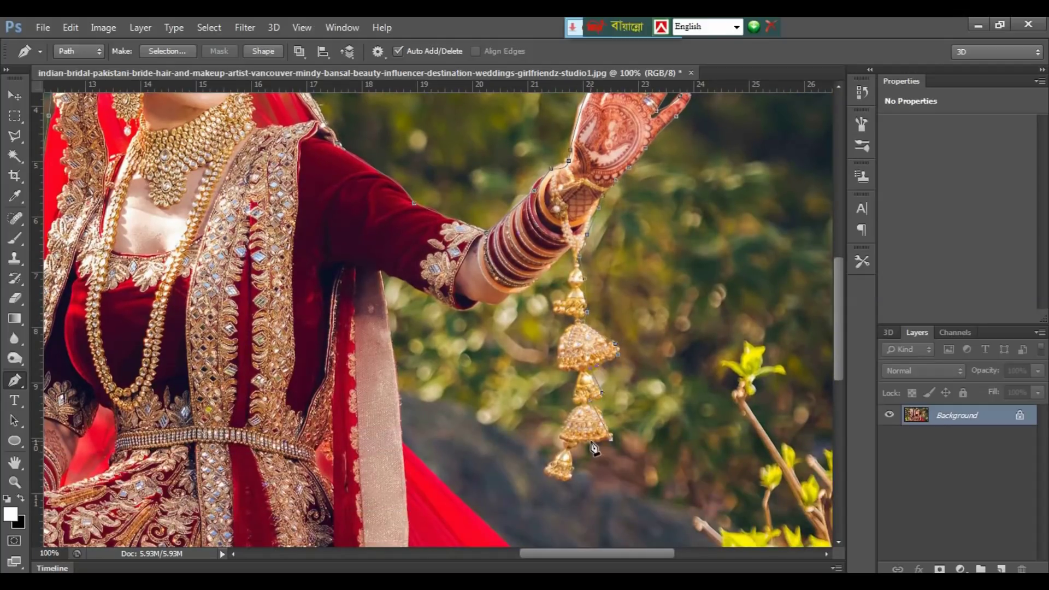
click(573, 478)
click(545, 471)
click(577, 373)
click(561, 346)
click(557, 304)
click(569, 271)
click(516, 298)
Step: Trace down the sleeve and dupatta edge and extend the path below the dress
click(474, 312)
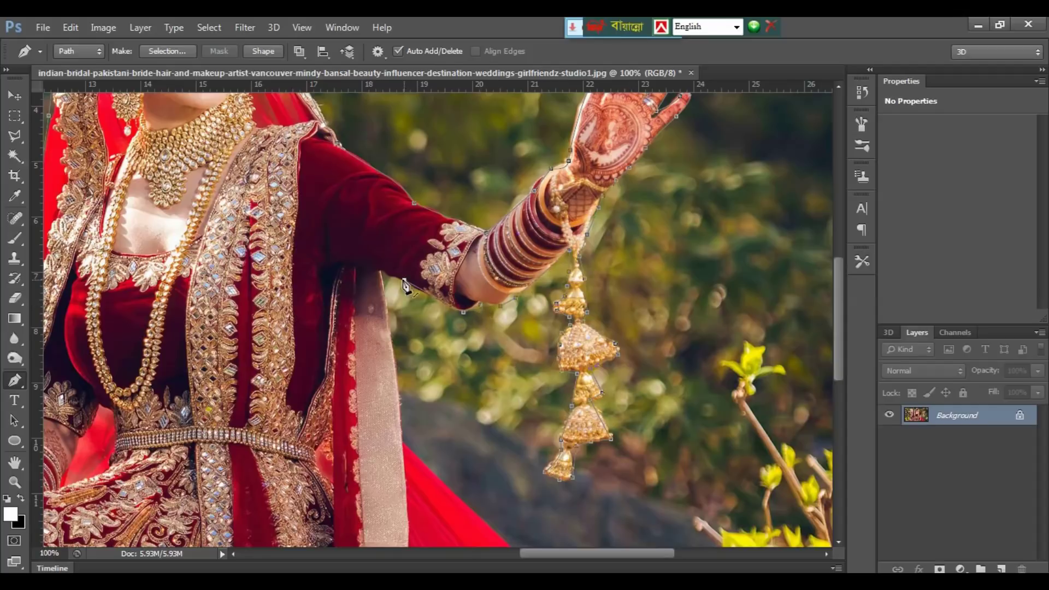
click(414, 442)
scroll(566, 411, down, 5)
key(ctrl+minus)
key(ctrl+minus)
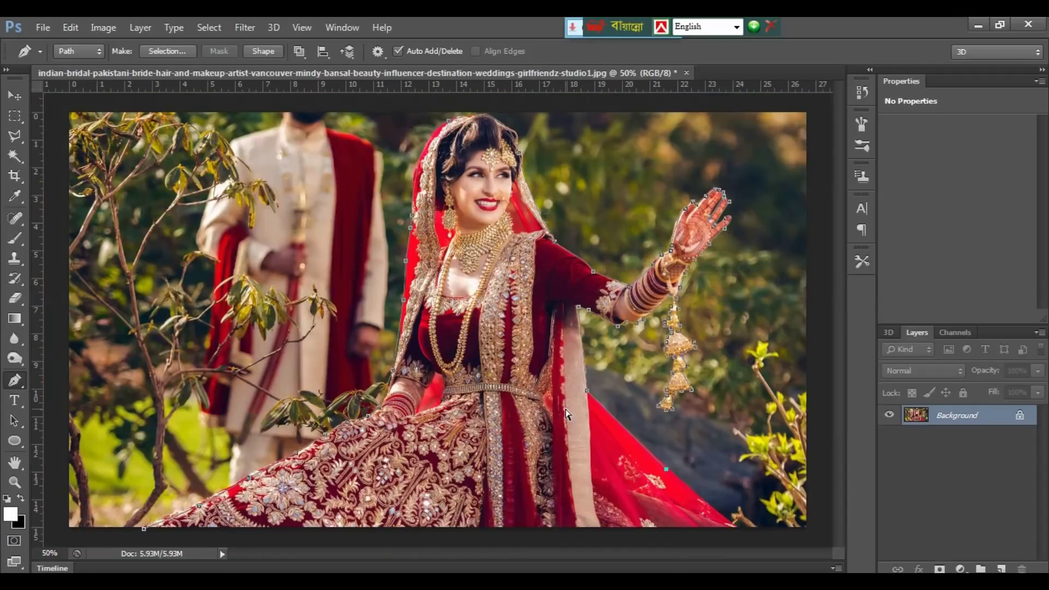
key(ctrl+minus)
click(642, 464)
Step: Extend the path beneath the dress hem and close it at the starting point
click(459, 488)
click(326, 485)
click(242, 461)
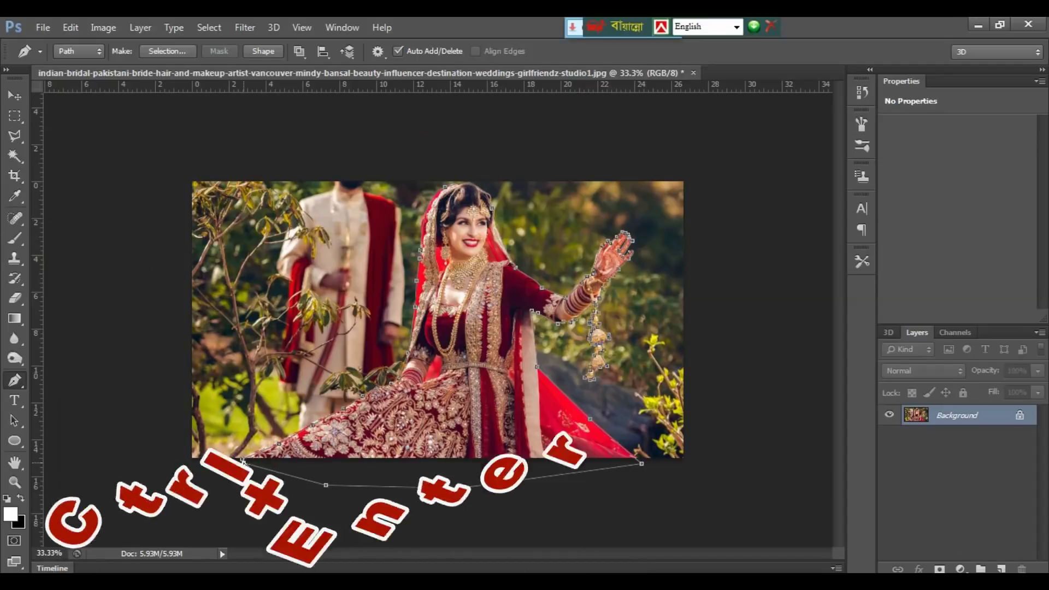
Step: Convert the closed path to a selection and copy the bride onto new Layer 1
key(ctrl+Return)
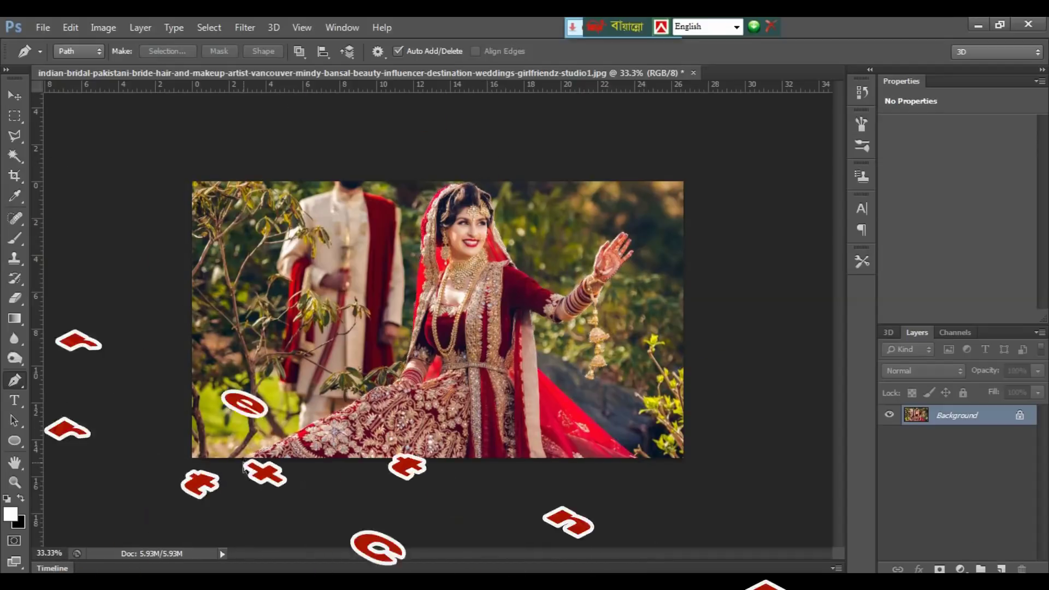
key(ctrl+plus)
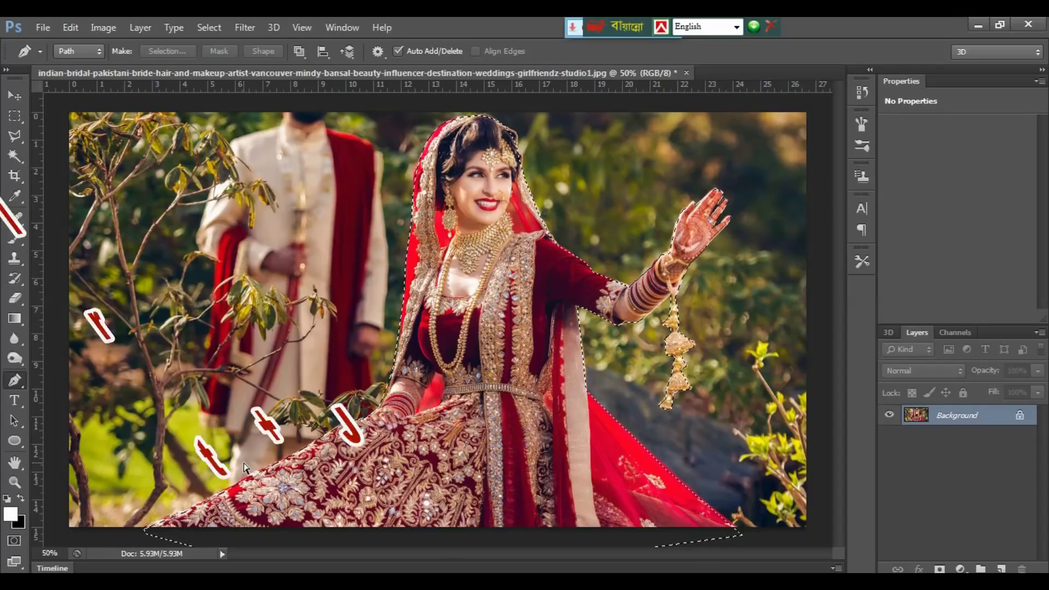
key(ctrl+j)
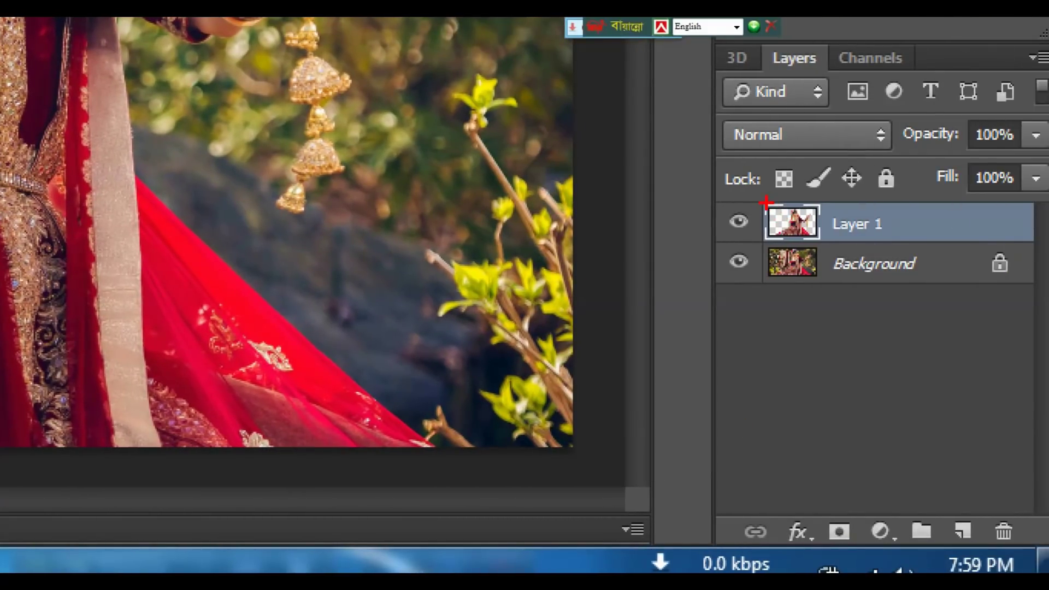
drag(767, 201, 828, 242)
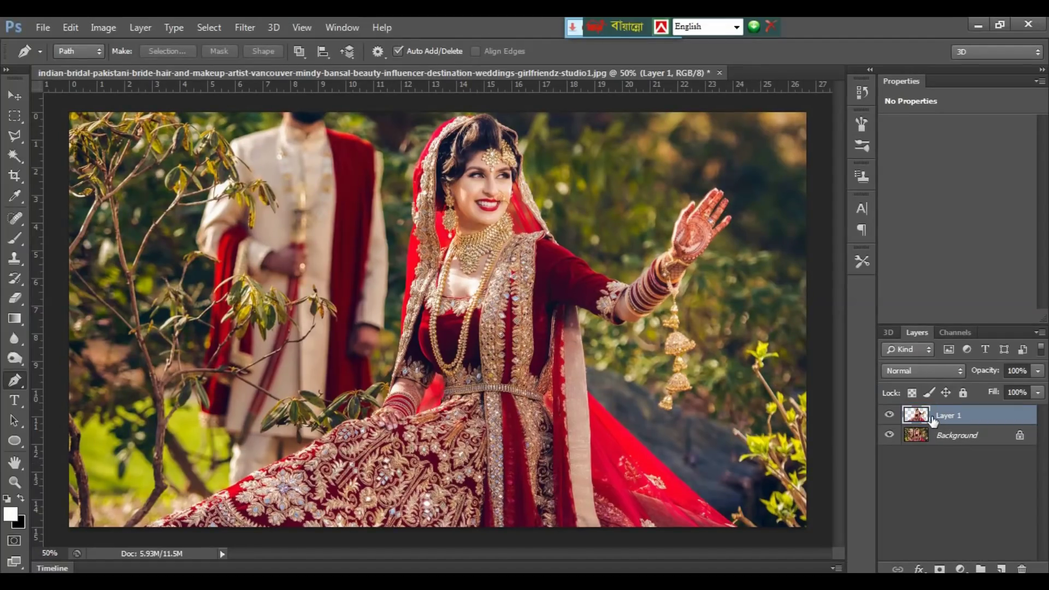
Step: Reload the bride's outline as a selection with the Background layer targeted for editing
drag(920, 417, 922, 419)
ctrl+click(922, 418)
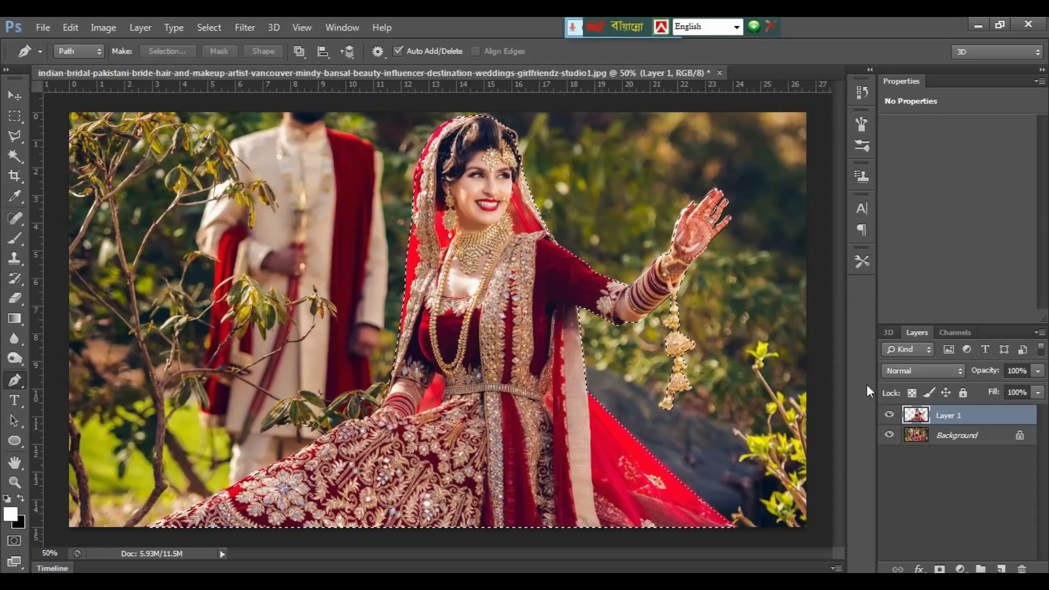
click(963, 438)
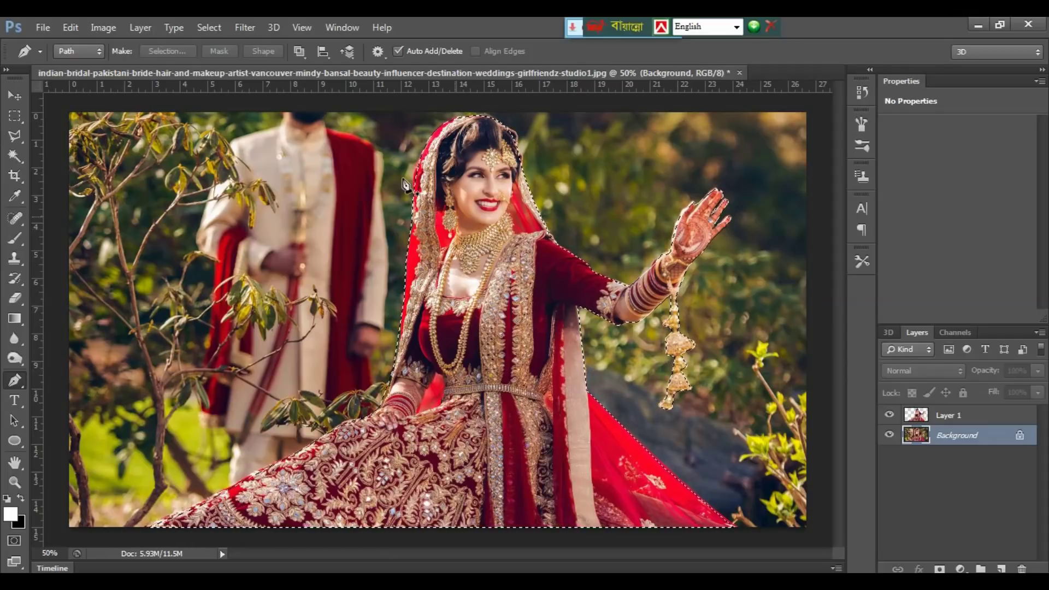
click(211, 28)
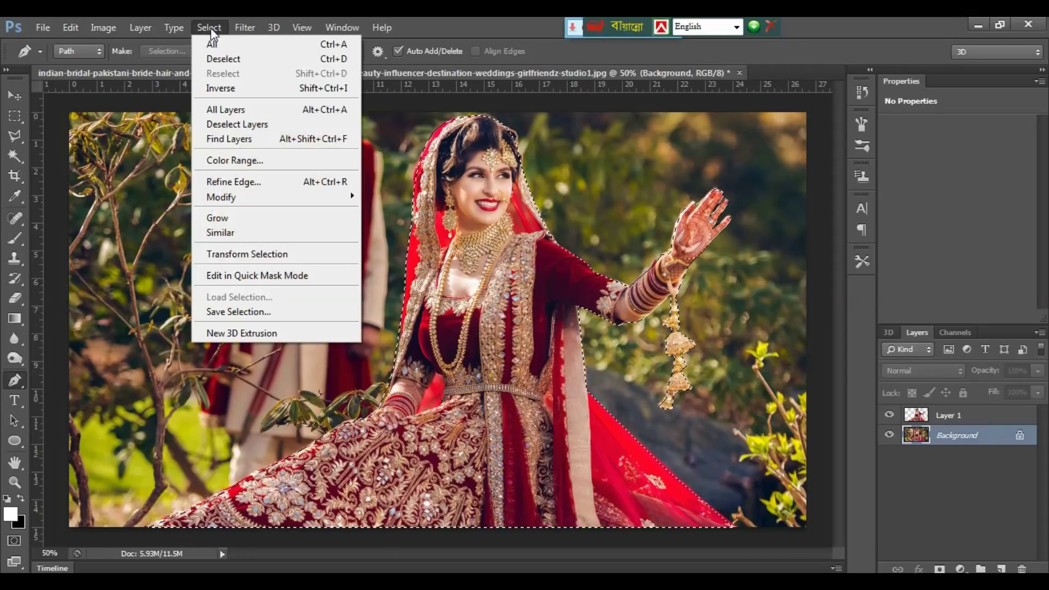
mouse_move(221, 197)
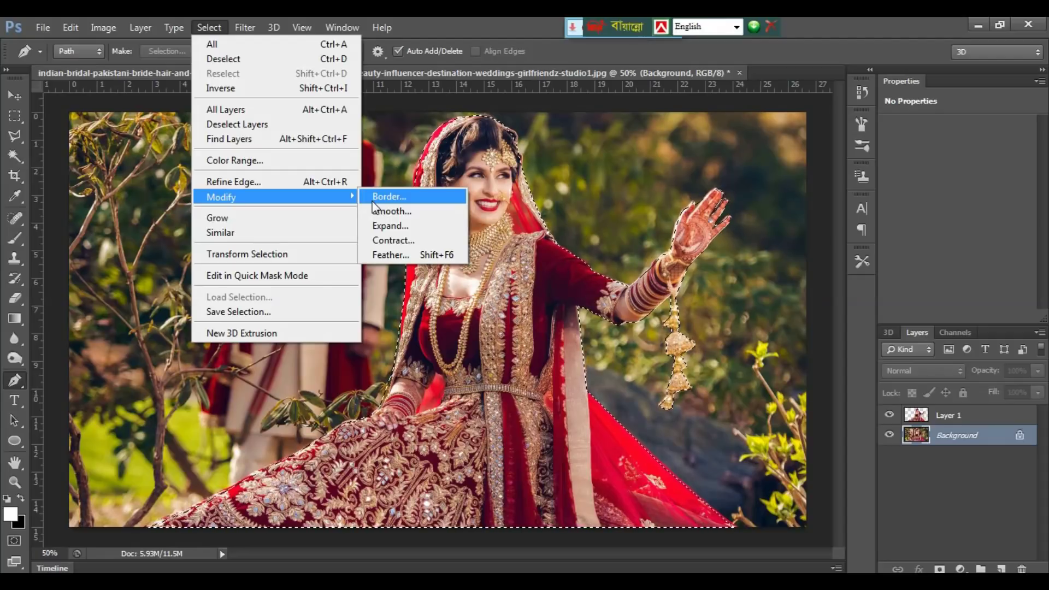
Step: Expand the bride selection by 20 pixels with Select > Modify > Expand
click(415, 226)
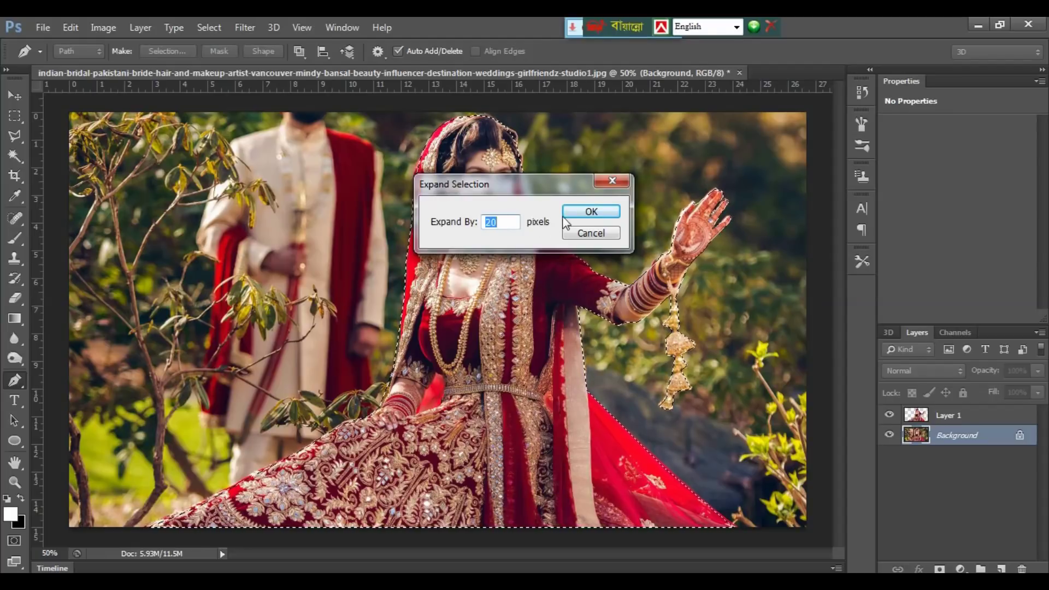
click(581, 214)
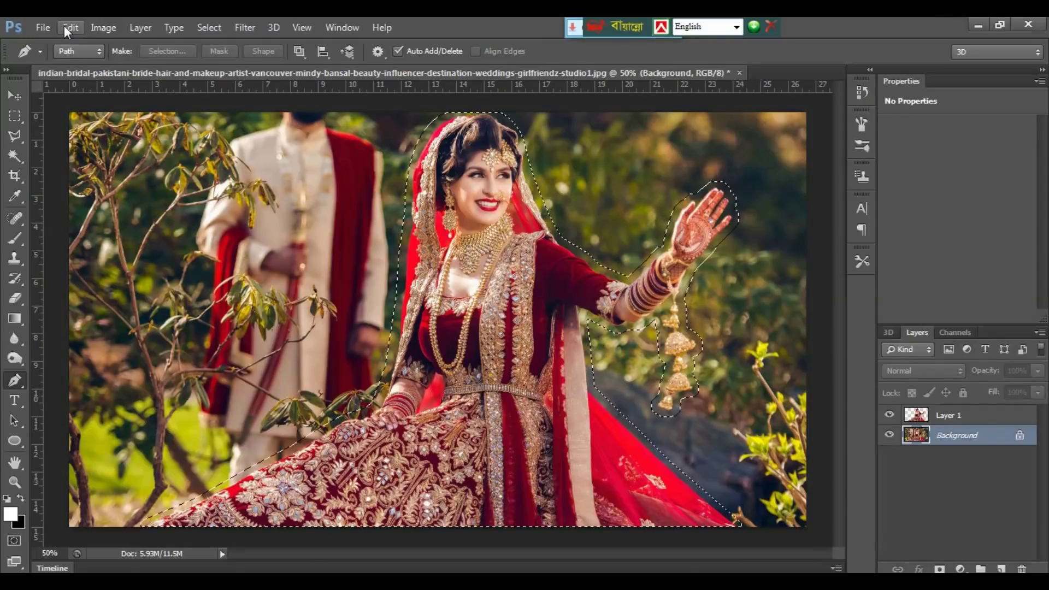
Step: Fill the selection on the Background using Content-Aware, Normal mode, 100% opacity
click(65, 26)
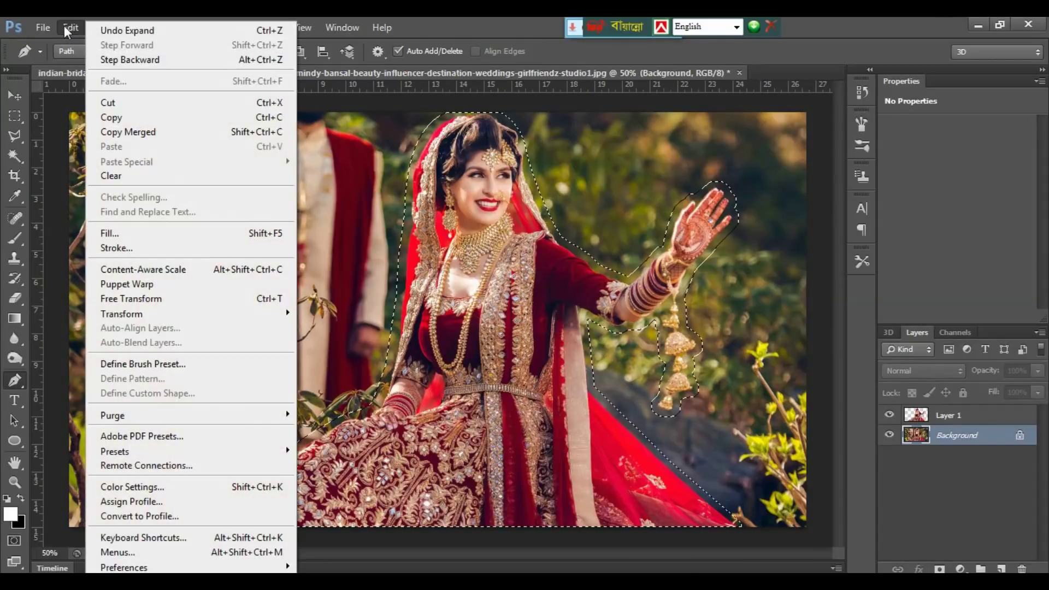
click(112, 234)
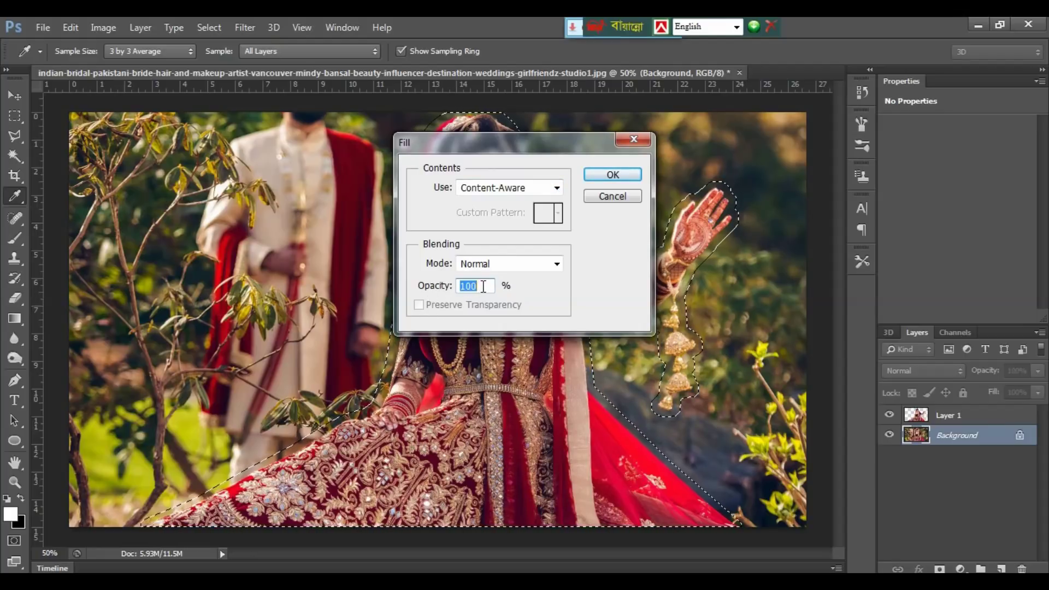
click(603, 175)
key(p)
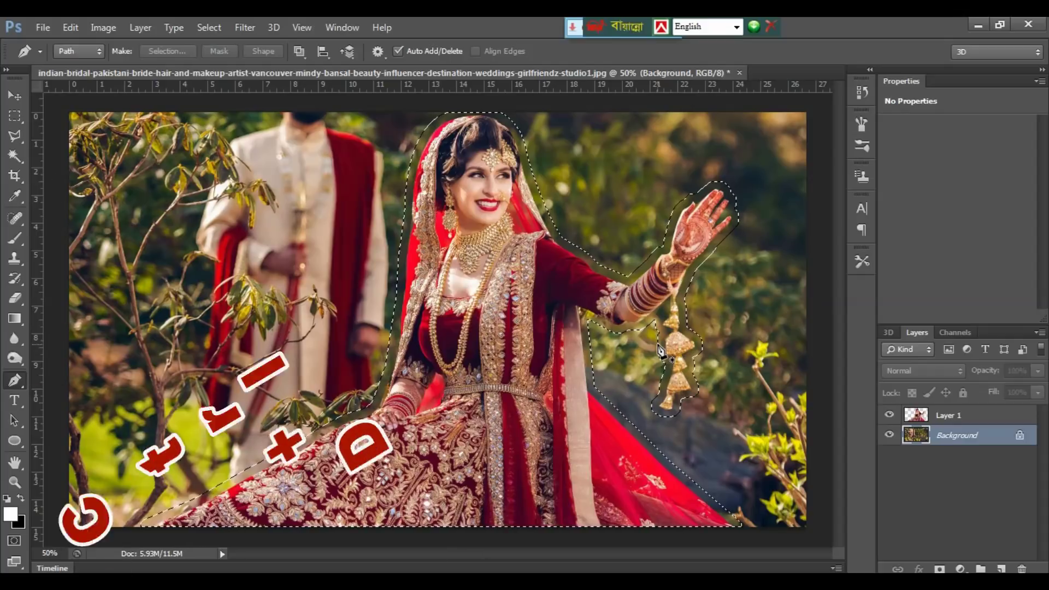
Step: Deselect, then hide and reshow Layer 1 to inspect the content-aware filled background
key(ctrl+d)
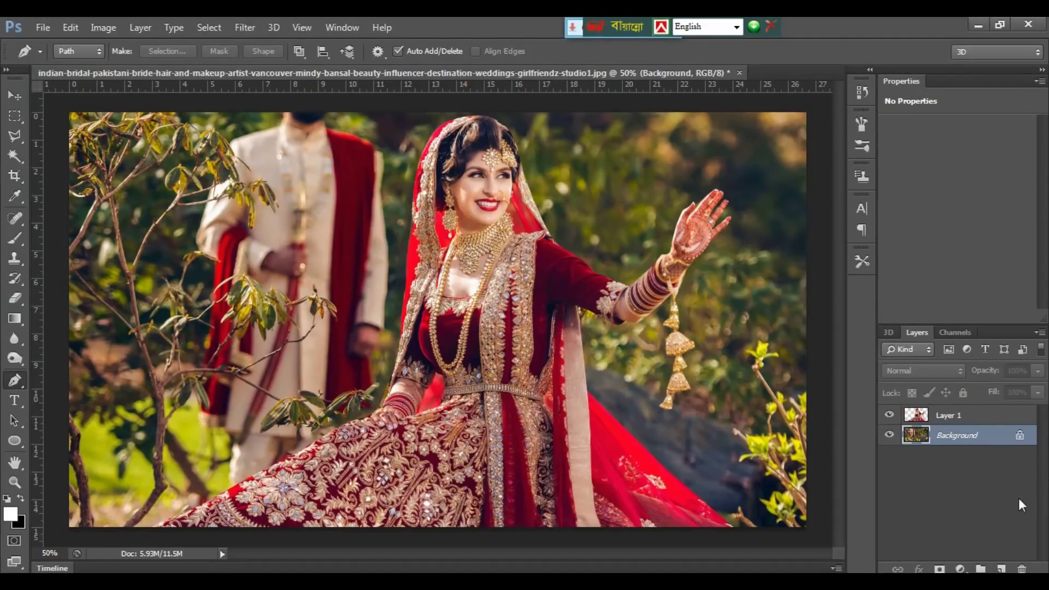
click(889, 415)
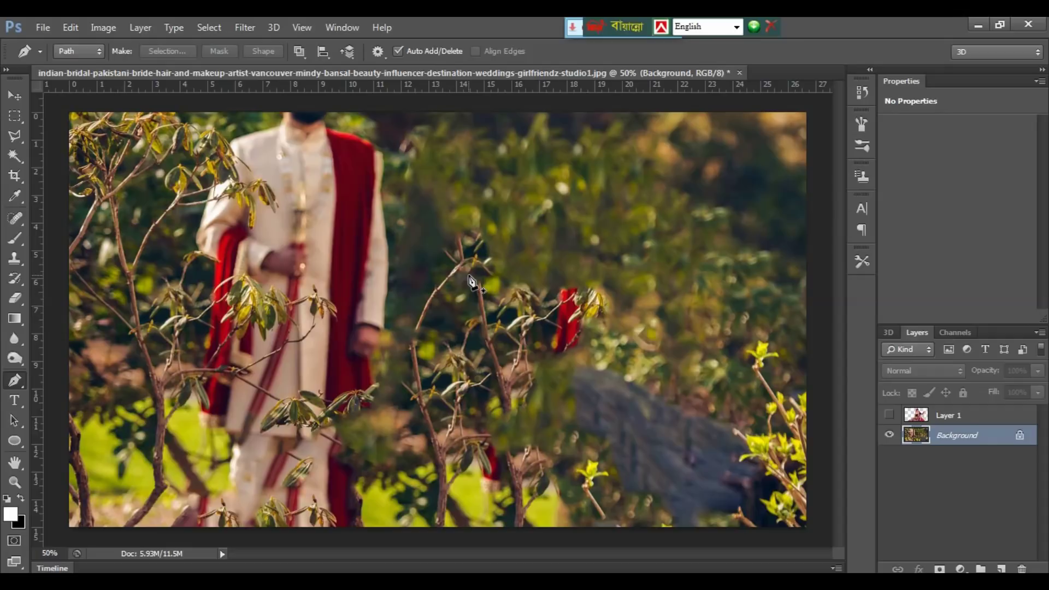
click(890, 415)
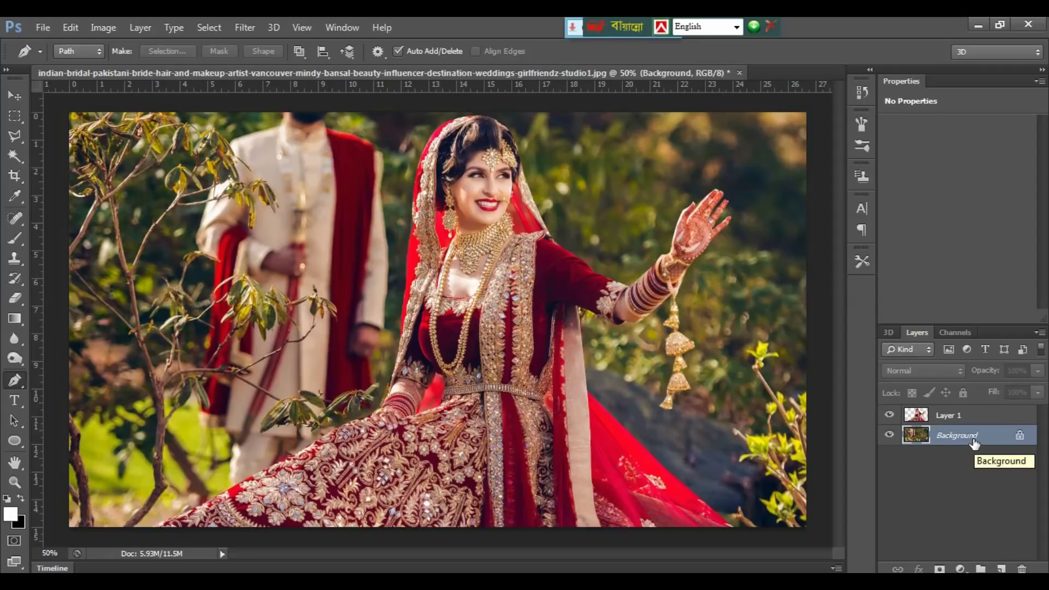
click(250, 28)
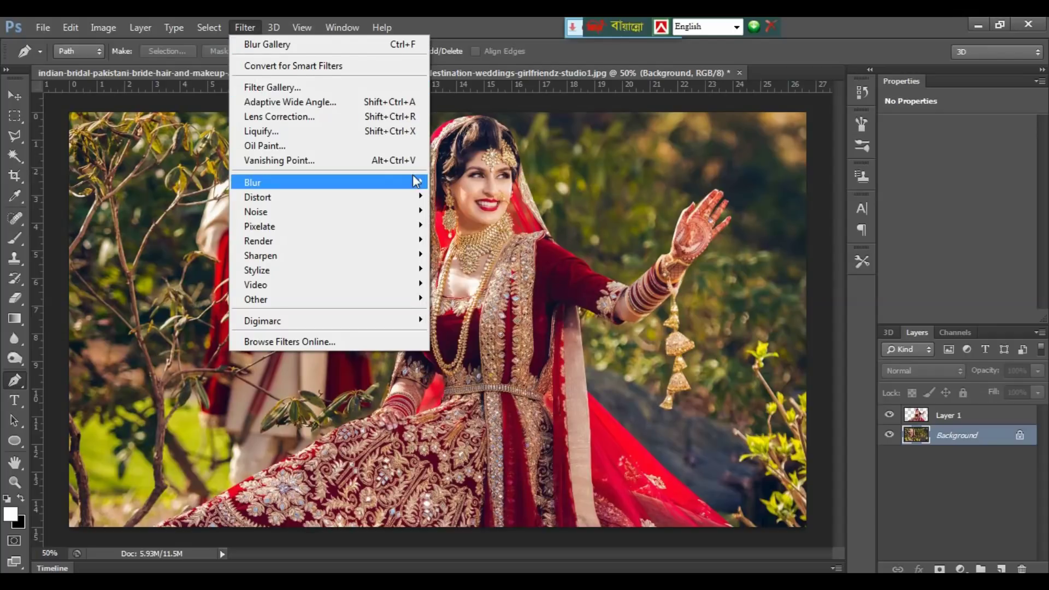
mouse_move(328, 182)
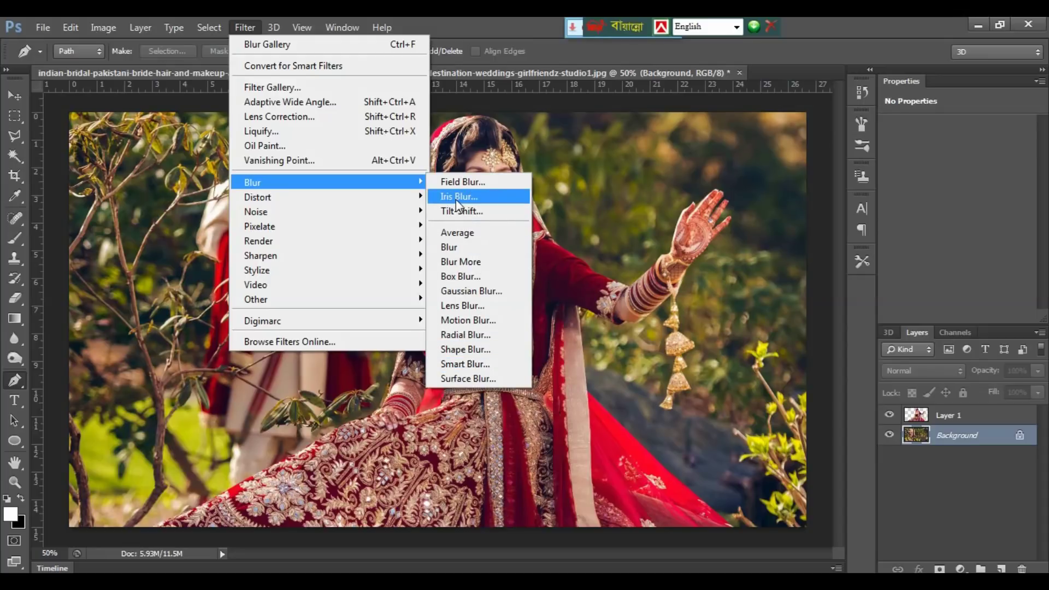
Step: Apply a 116 px Iris Blur with its sharp focus ellipse moved down over the bride
click(456, 200)
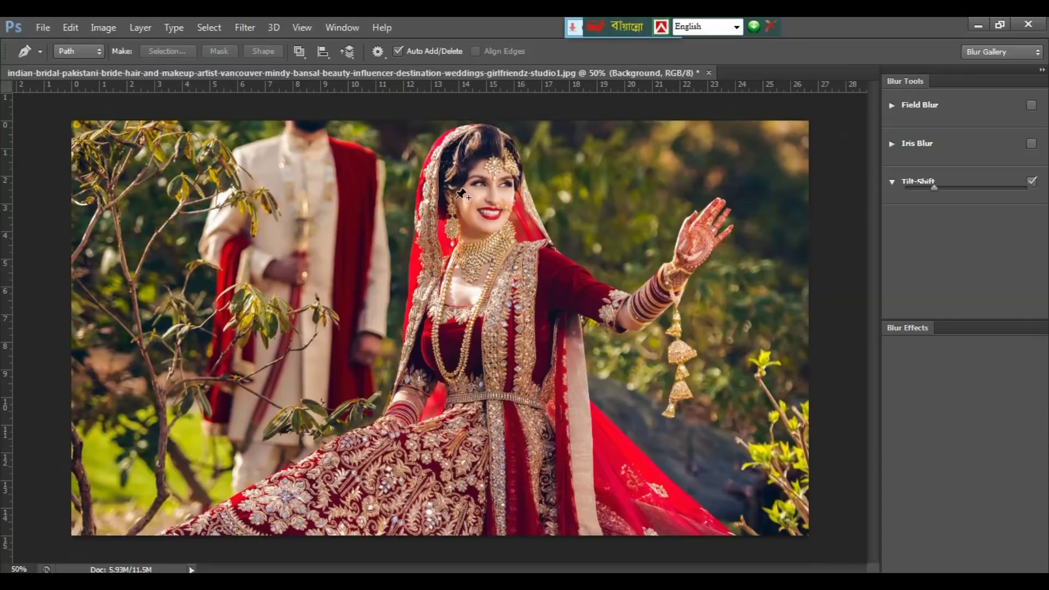
click(988, 143)
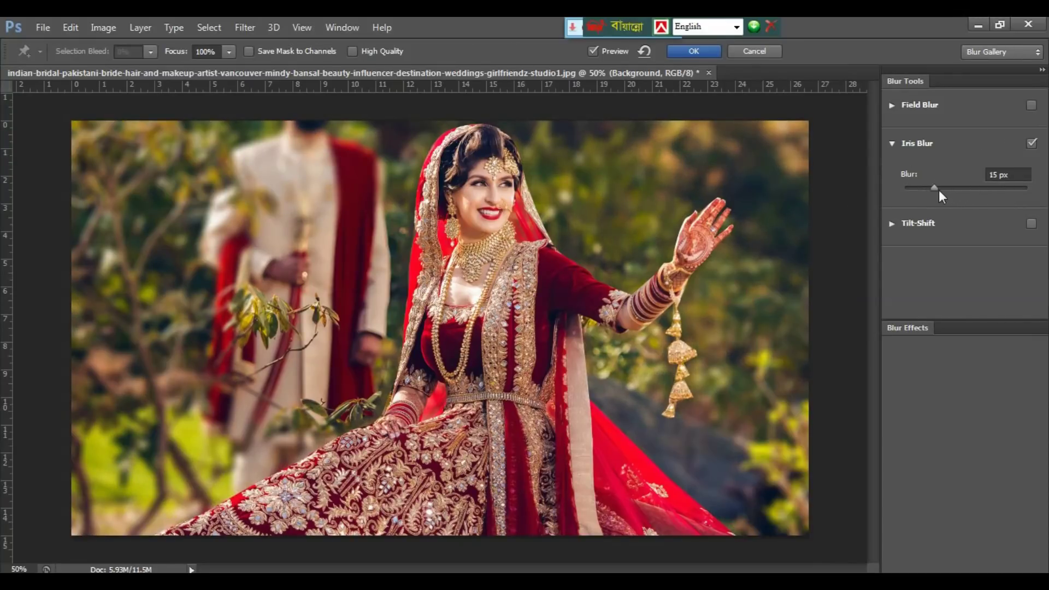
click(937, 190)
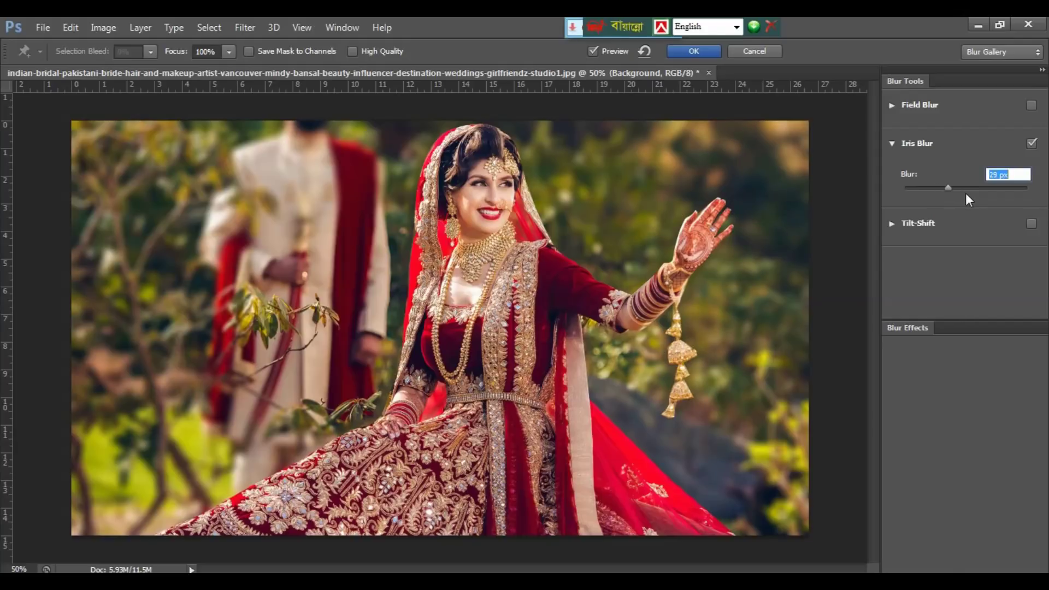
drag(970, 195, 972, 194)
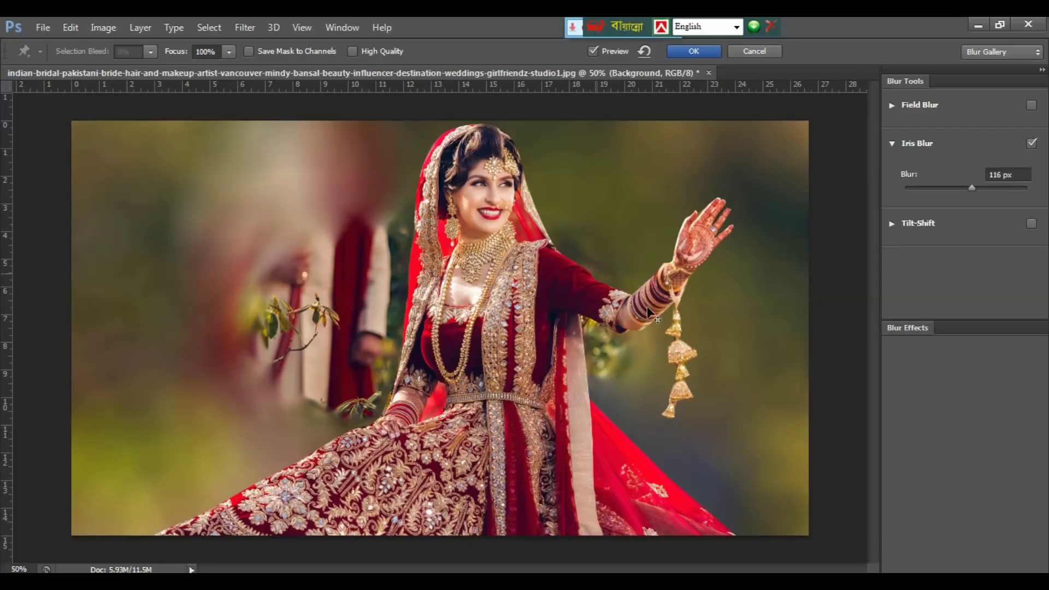
drag(625, 336, 614, 370)
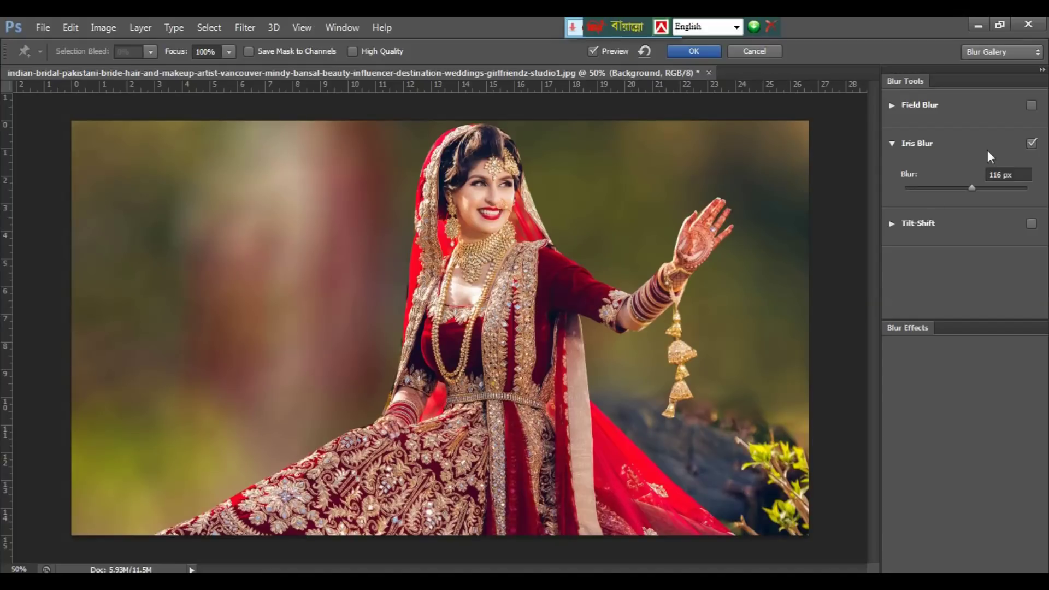
click(685, 54)
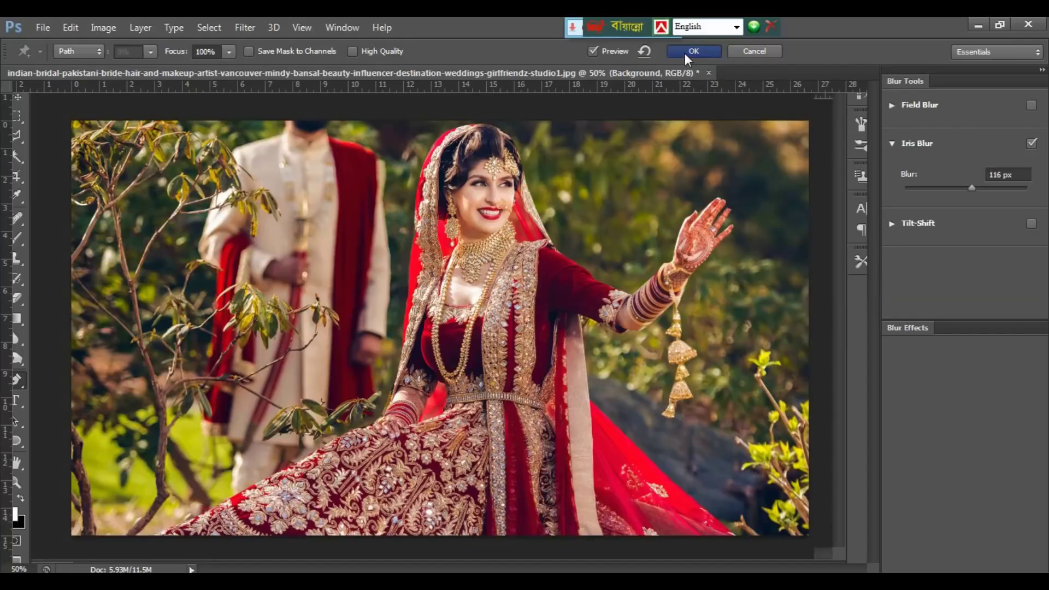